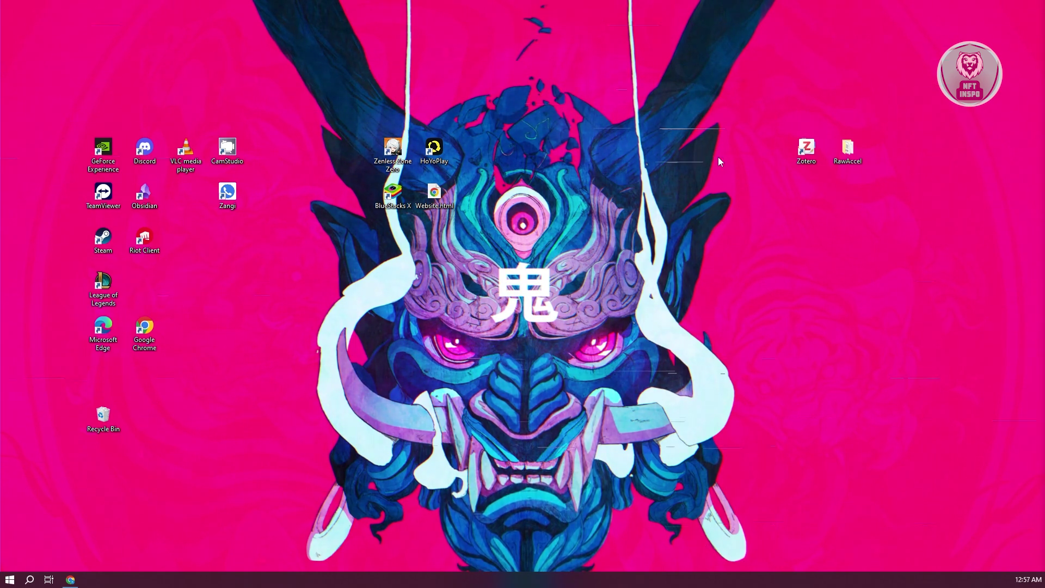
Bring up Task Manager in its detailed view and look through the running processes
key(ctrl+shift+Escape)
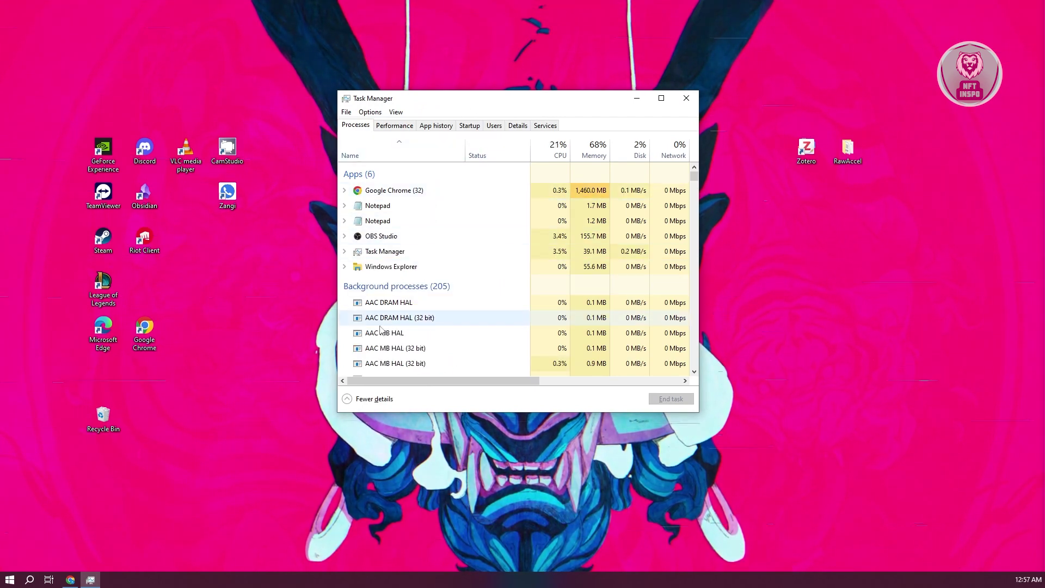
click(374, 399)
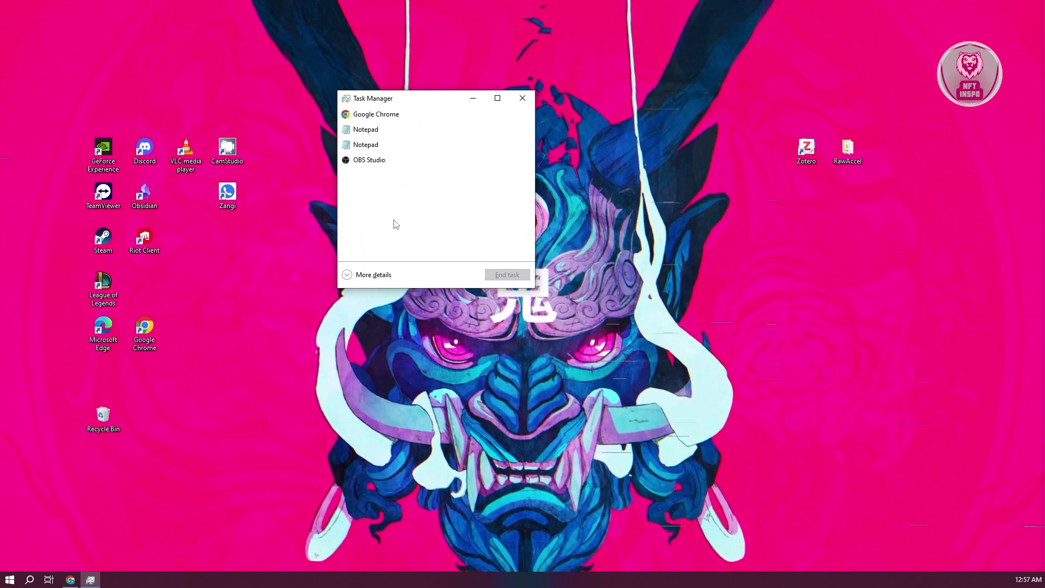
click(354, 276)
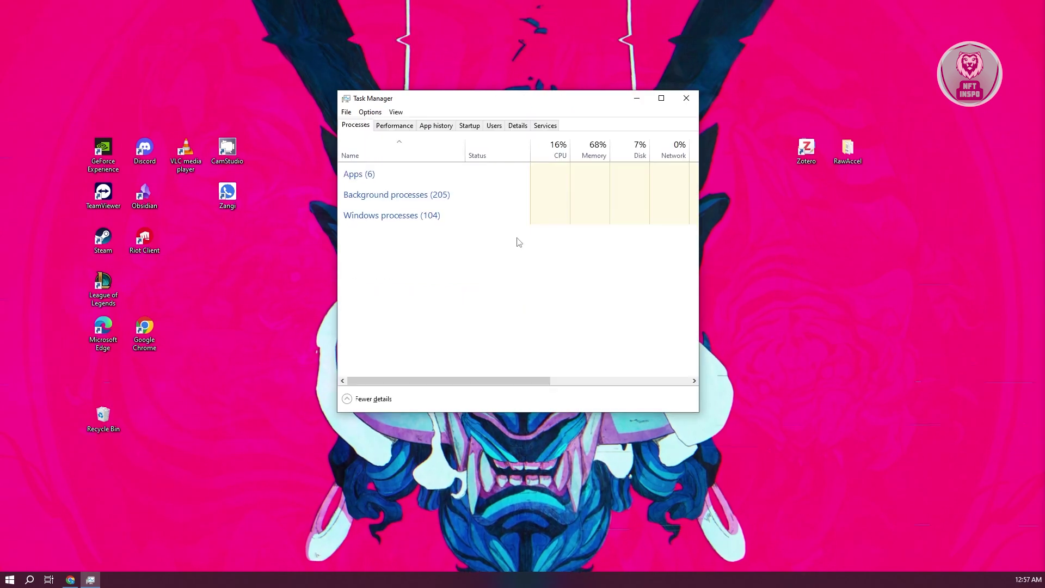
scroll(456, 287, down, 15)
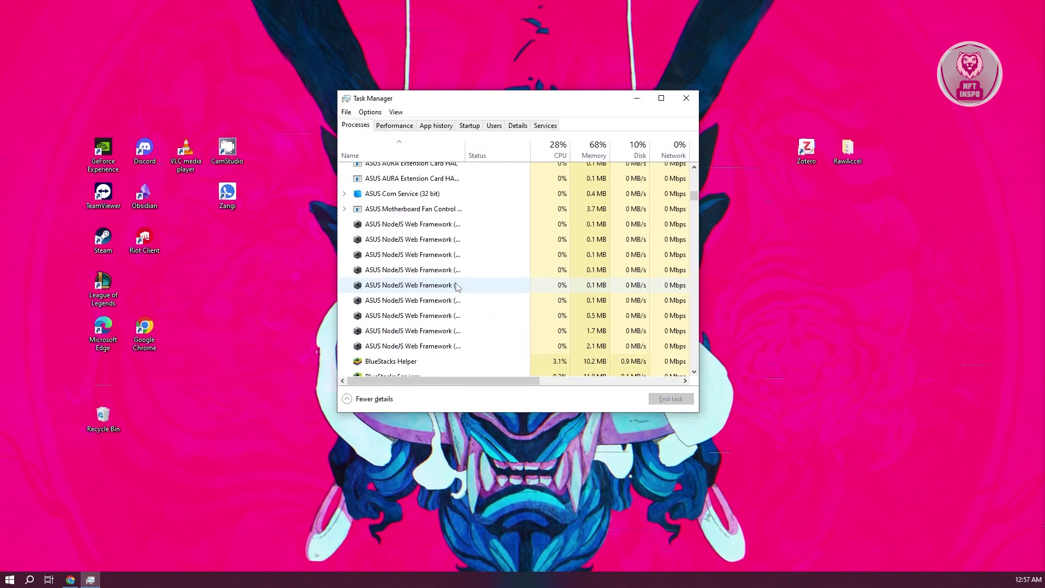
scroll(452, 291, down, 10)
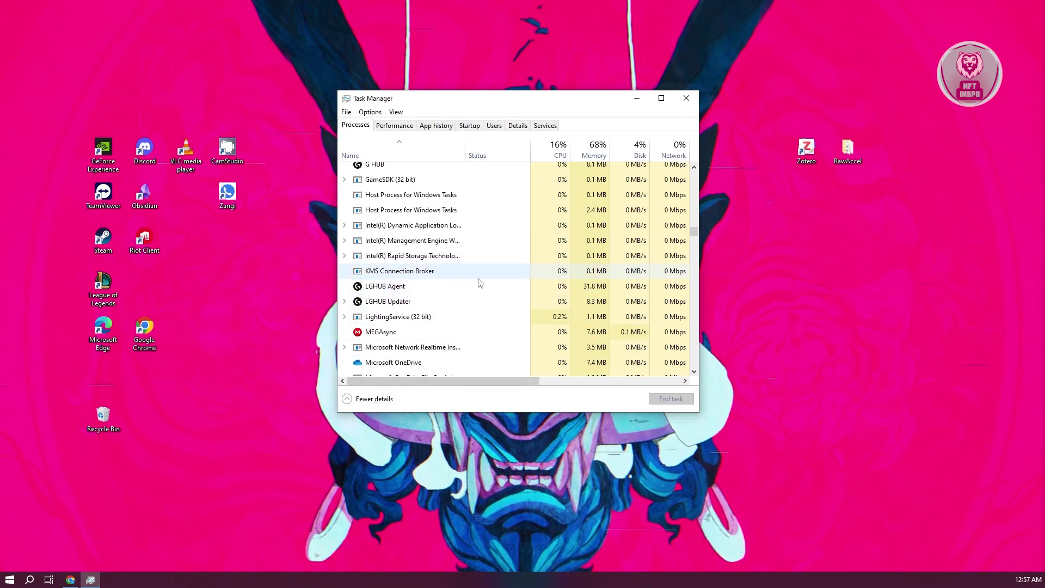
scroll(469, 288, up, 2)
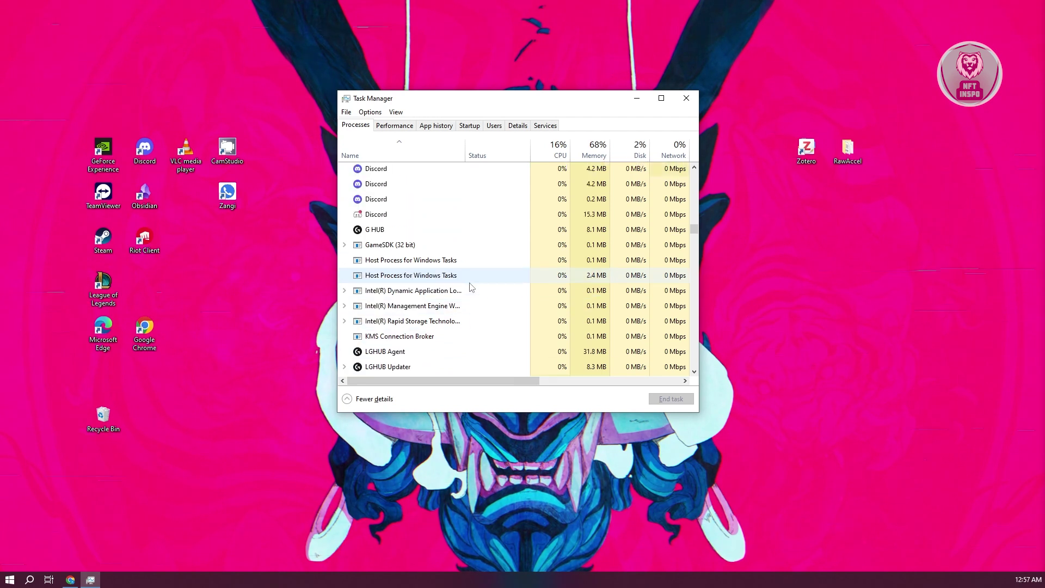
End the G HUB, LGHUB Updater and LGHUB Agent processes
right_click(383, 233)
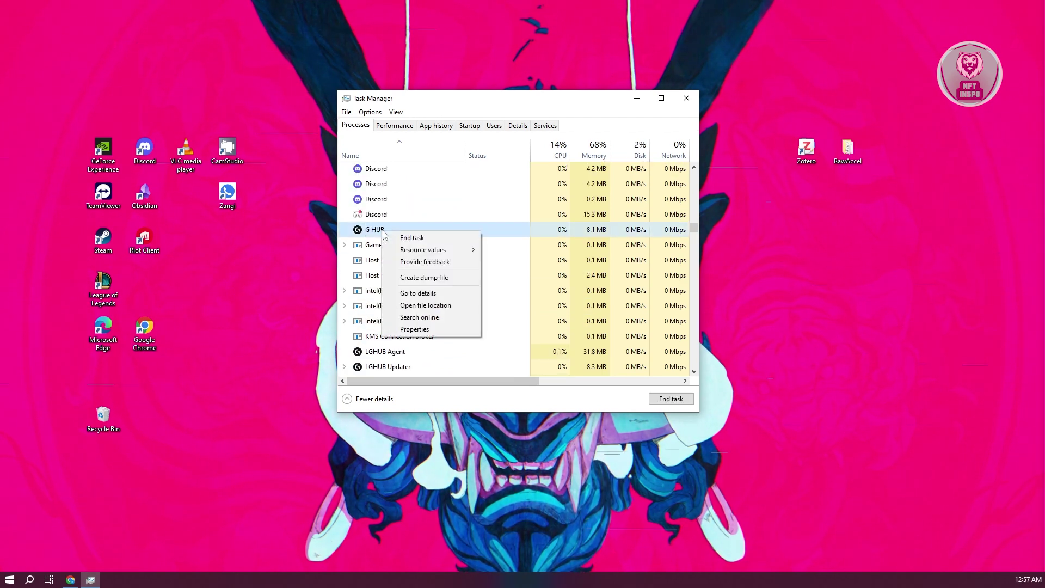
click(419, 240)
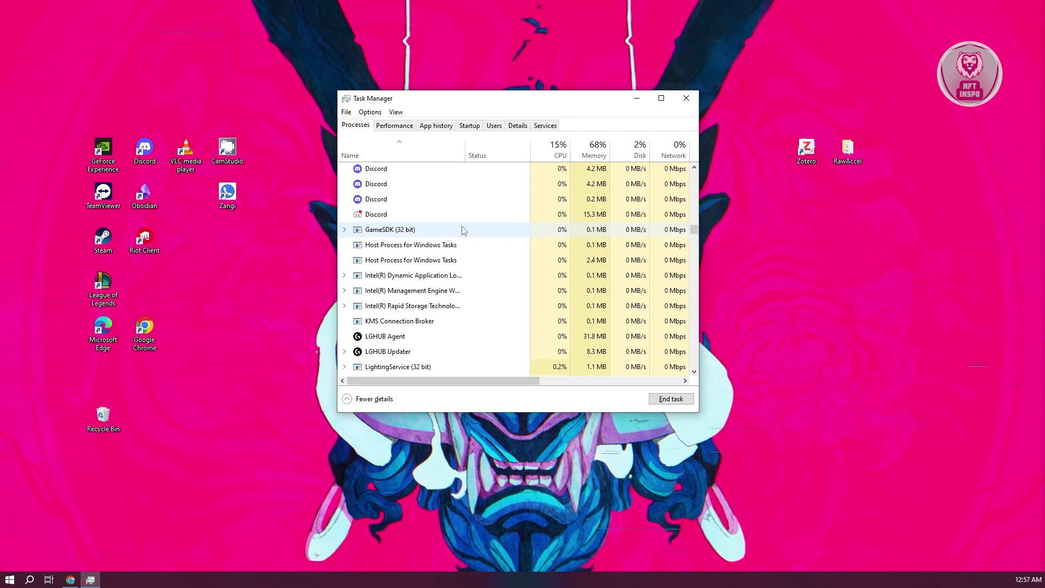
right_click(384, 352)
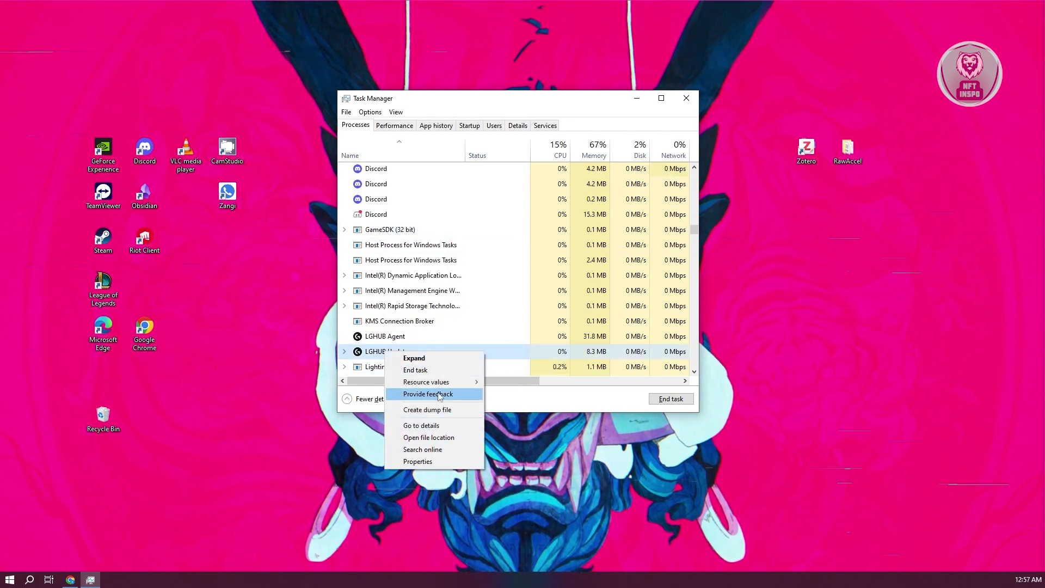
click(443, 373)
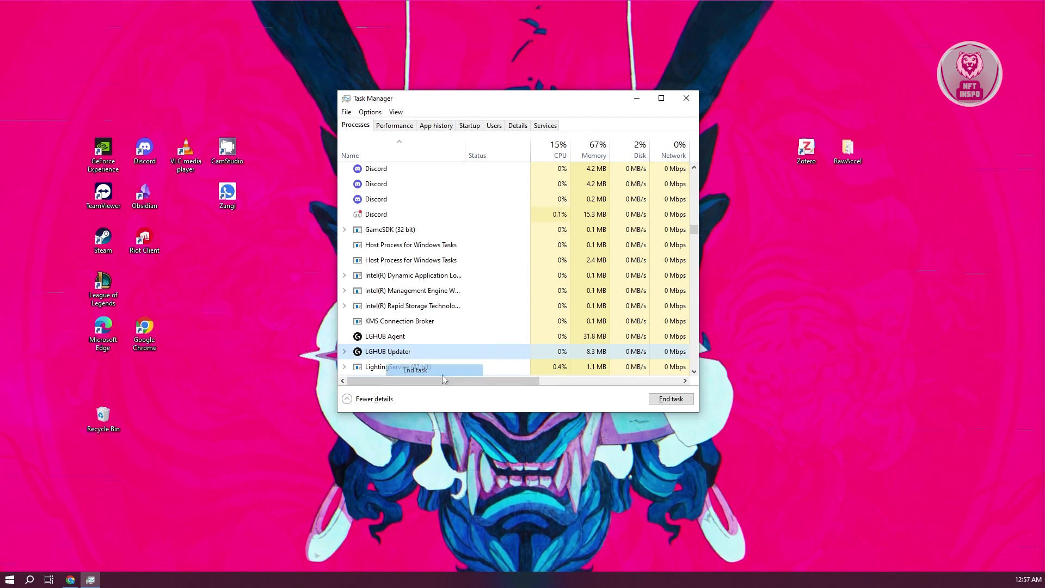
right_click(385, 338)
click(425, 346)
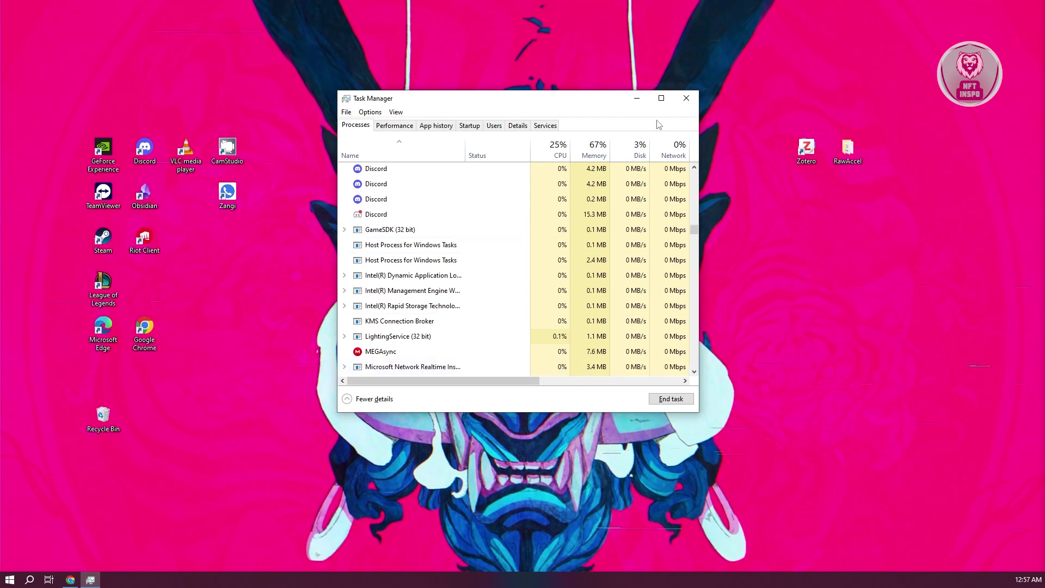
Close Task Manager, search 'logite', and go to the Logitech G HUB shortcut's file location
click(686, 99)
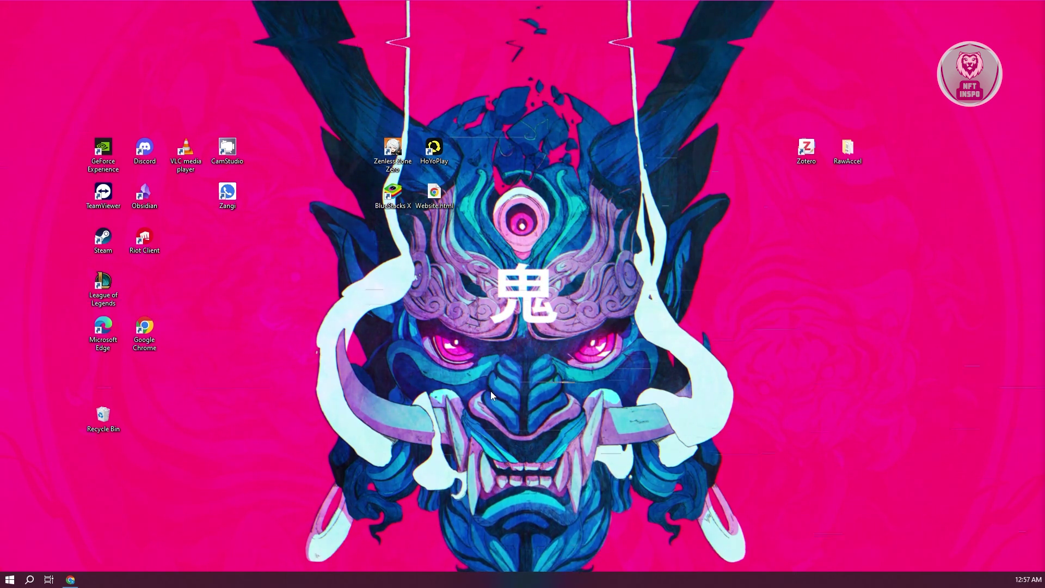
click(30, 580)
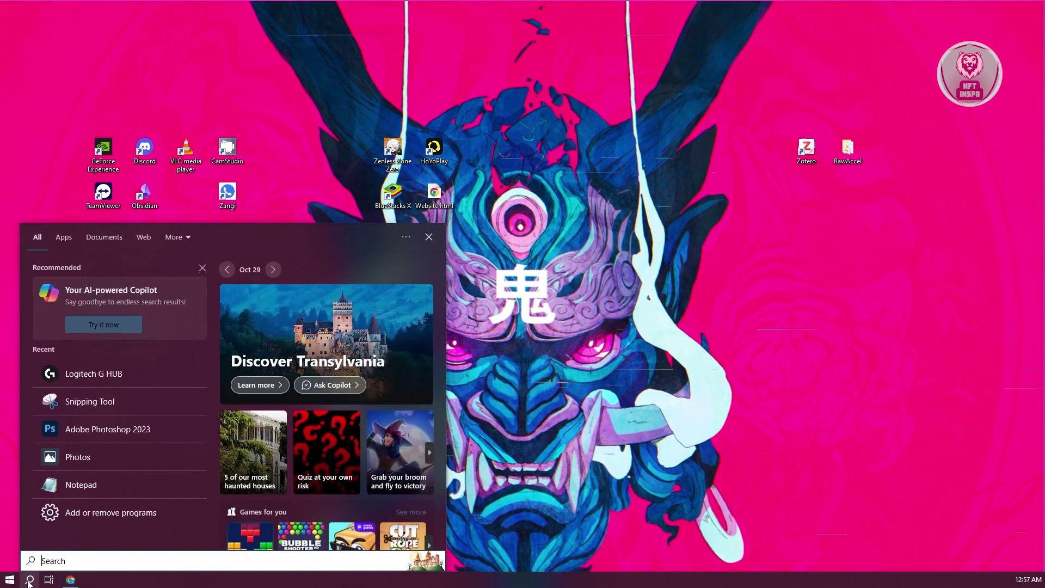
text(logi)
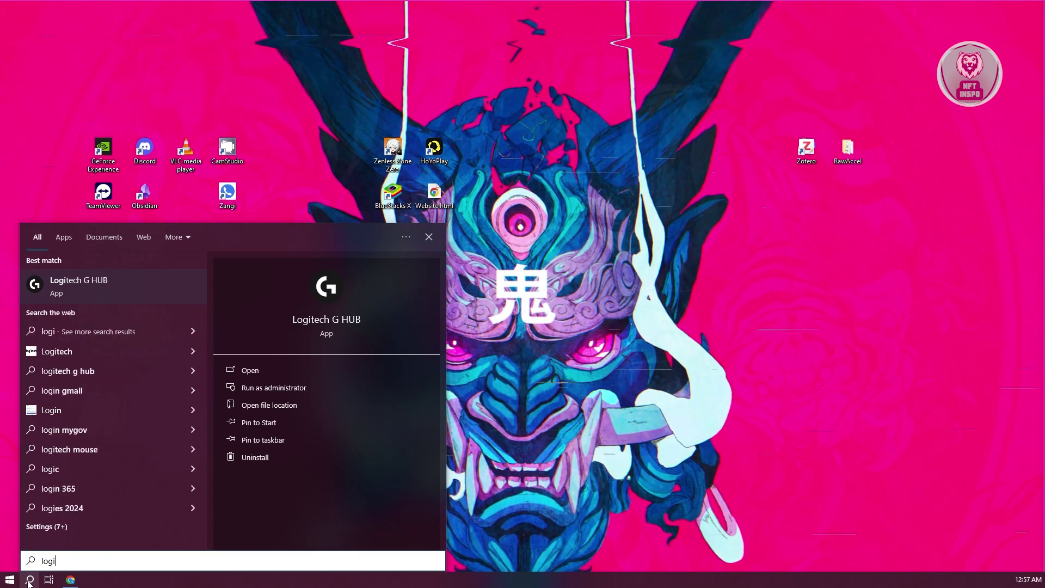
text(te)
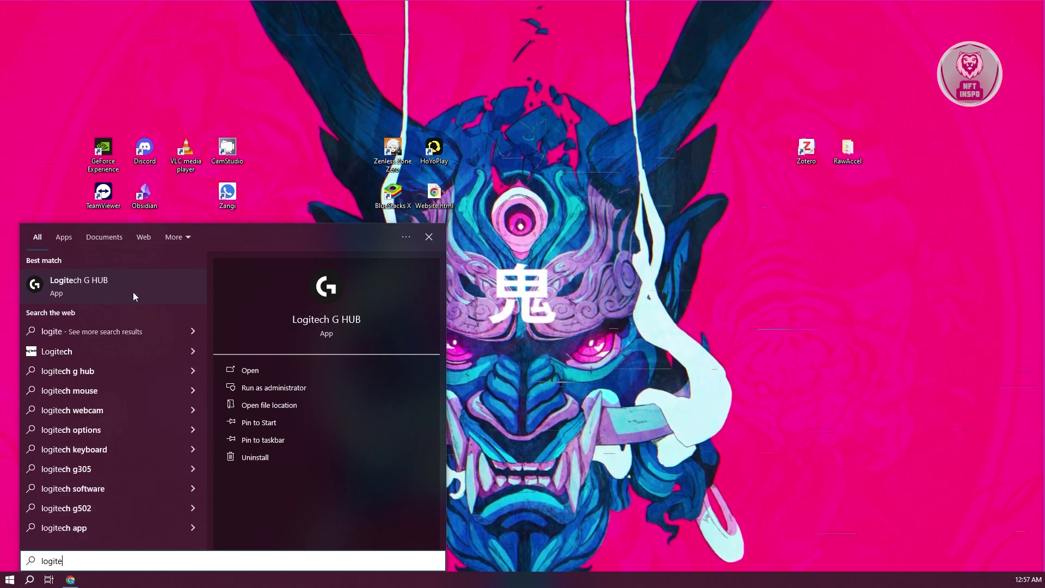
right_click(132, 283)
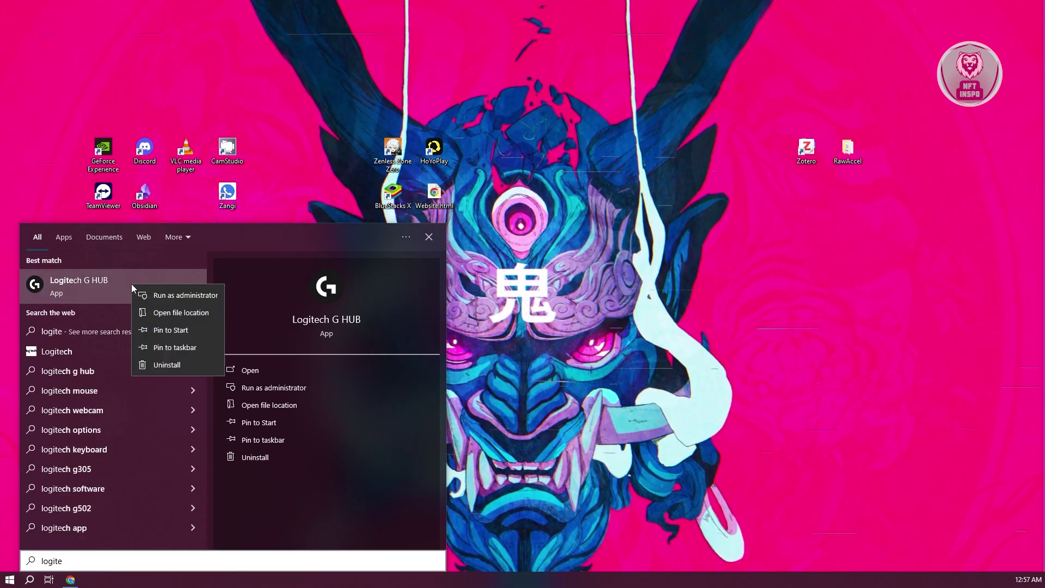
click(196, 315)
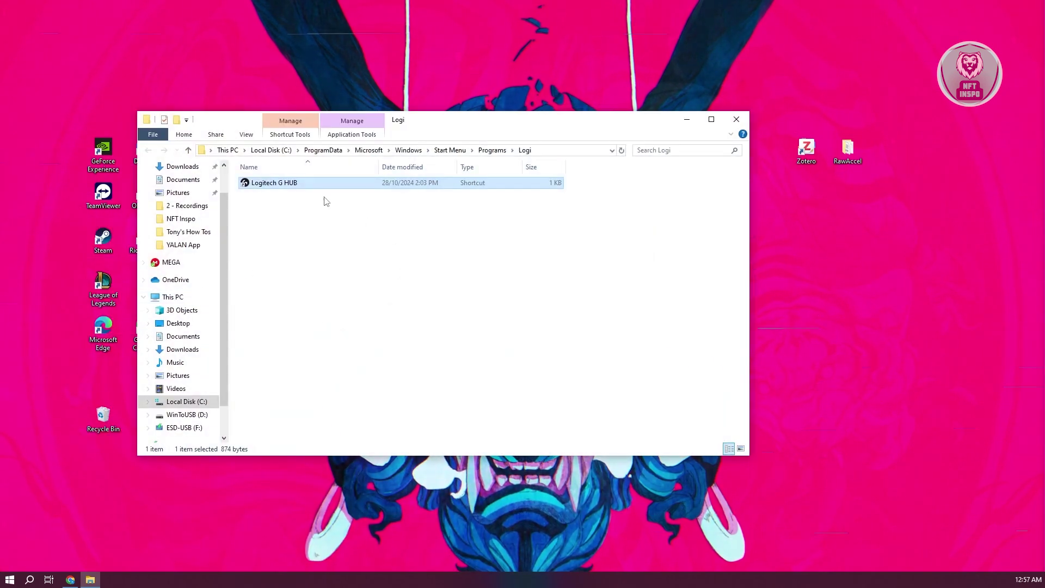
Set lghub_system_tray.exe to always run as administrator in Compatibility, then close the folder
right_click(283, 188)
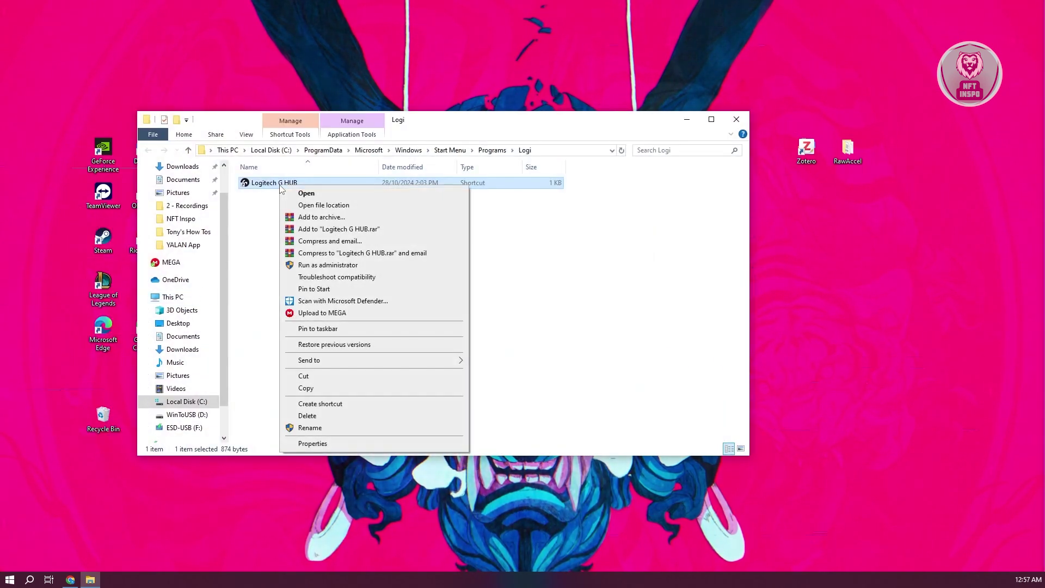
click(324, 205)
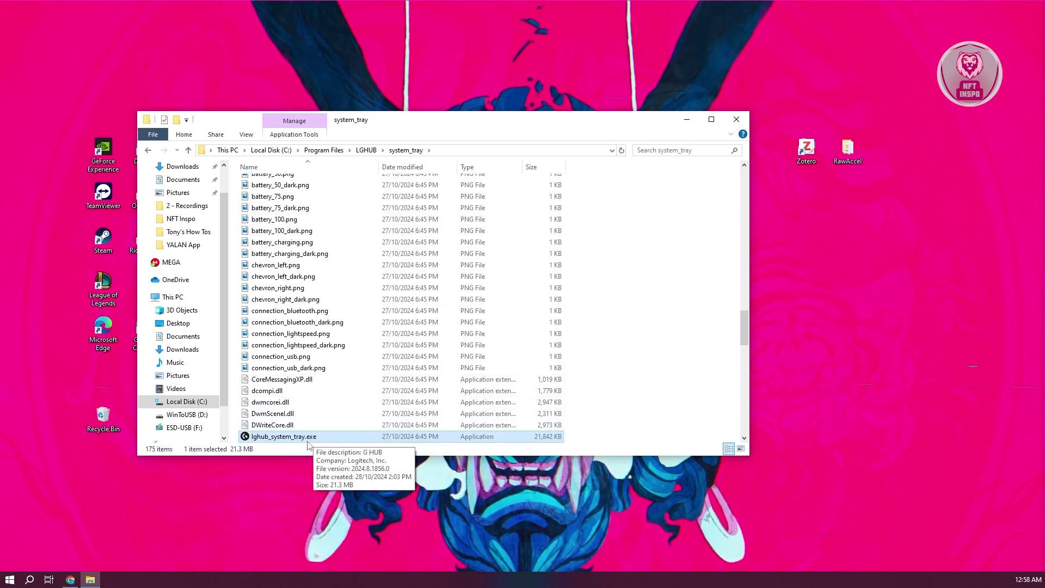
right_click(274, 439)
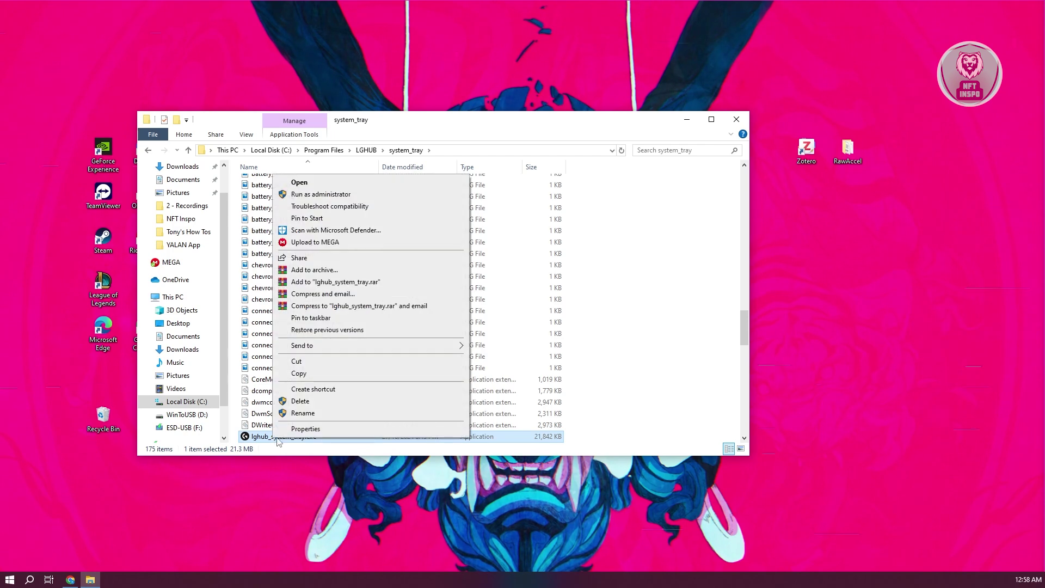
click(321, 430)
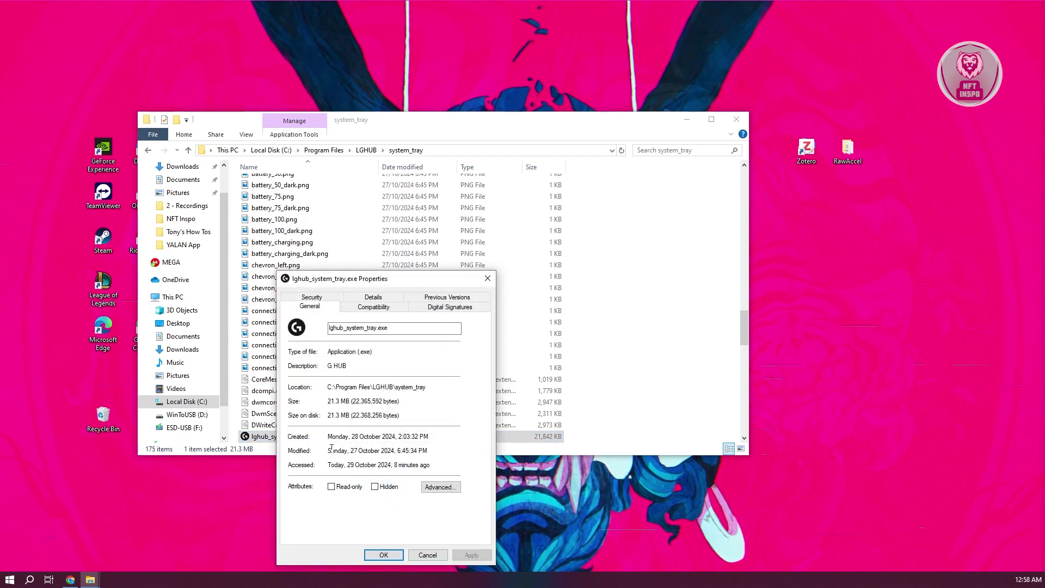
click(387, 309)
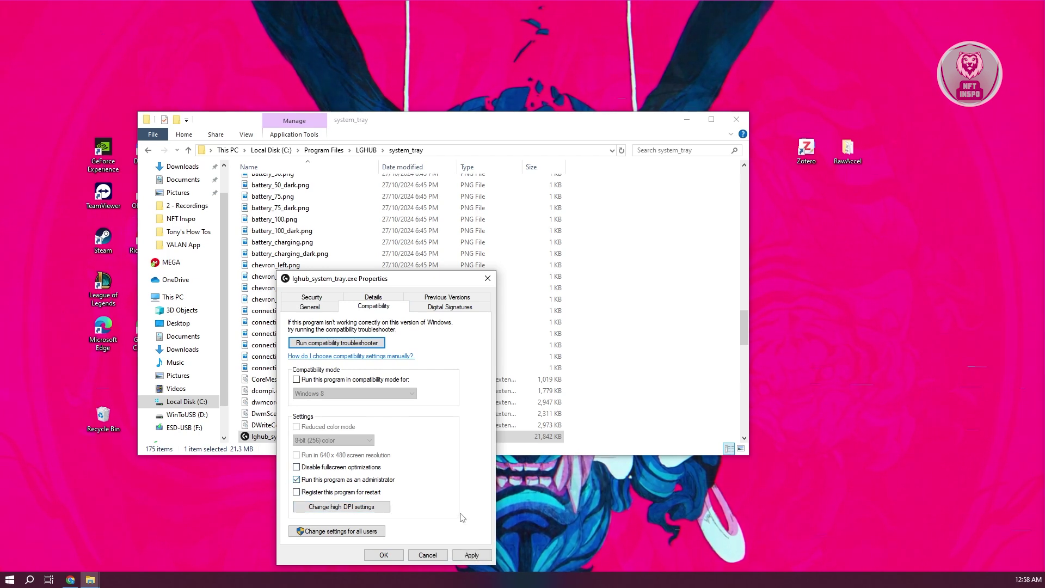
click(474, 555)
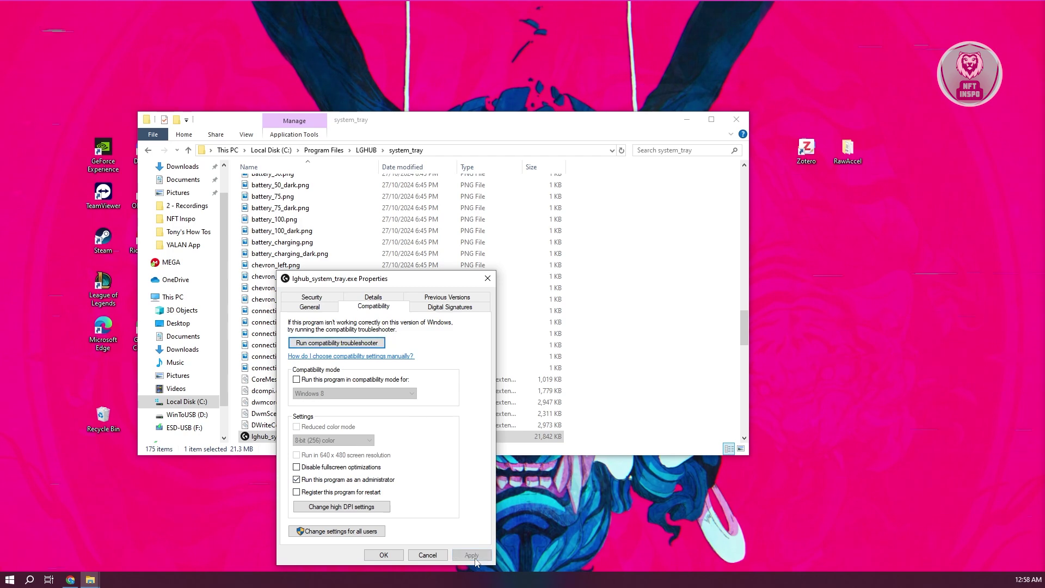
click(383, 555)
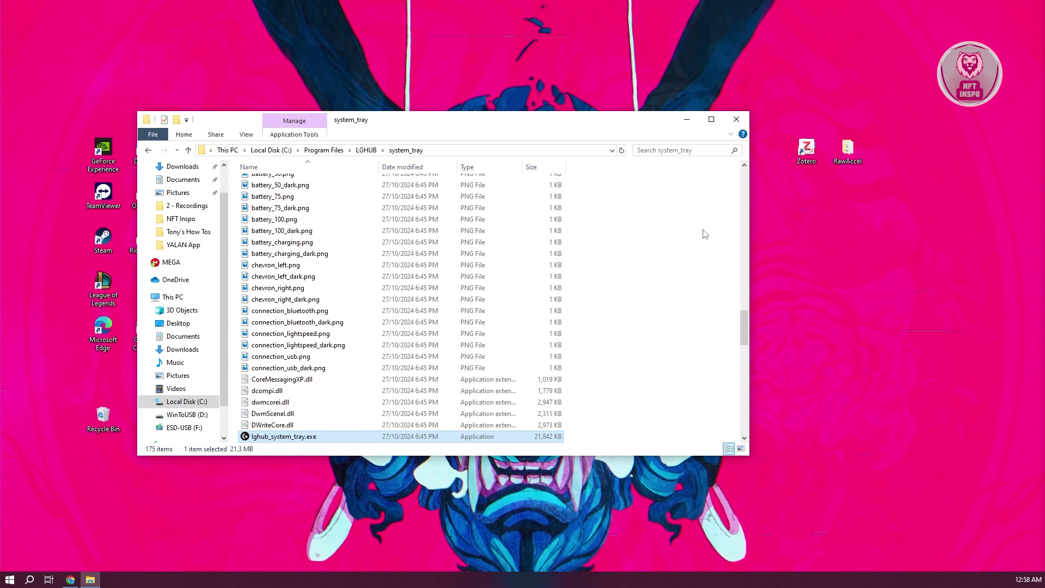
click(736, 119)
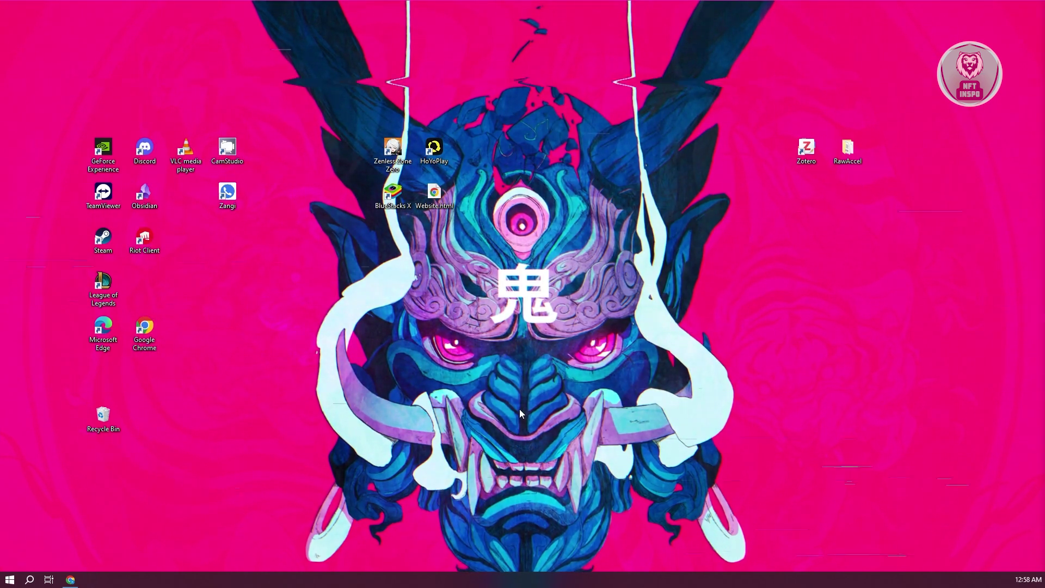
Search 'uninstal' to reach Add or remove programs and filter the apps for 'logi'
click(27, 580)
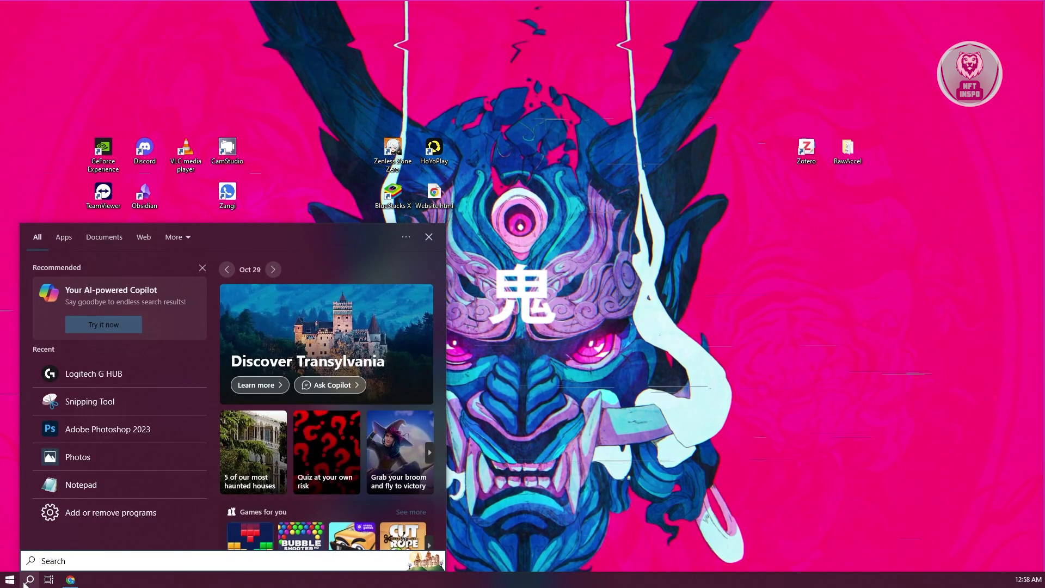
text(uninstal)
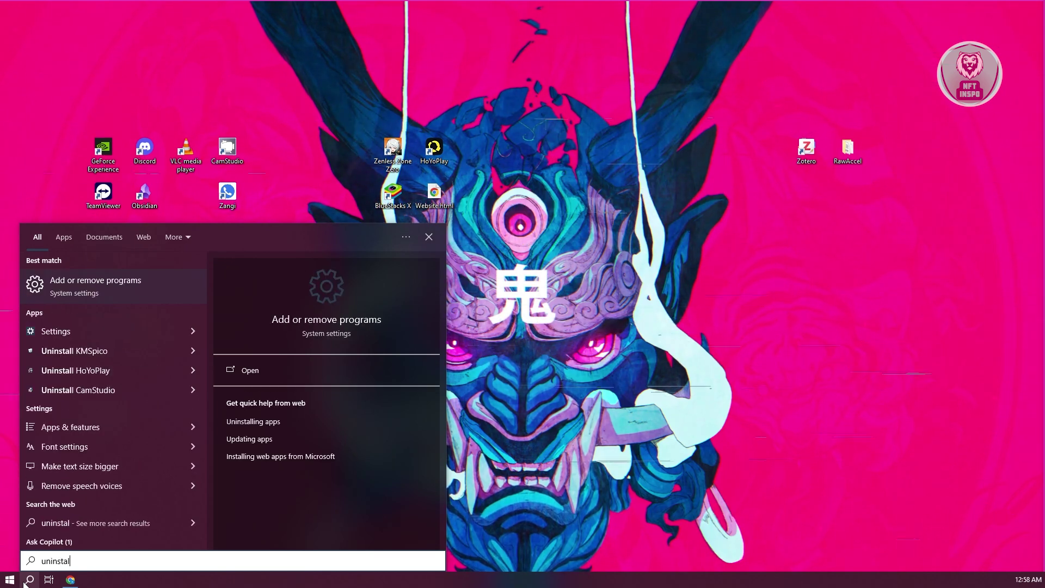
click(130, 285)
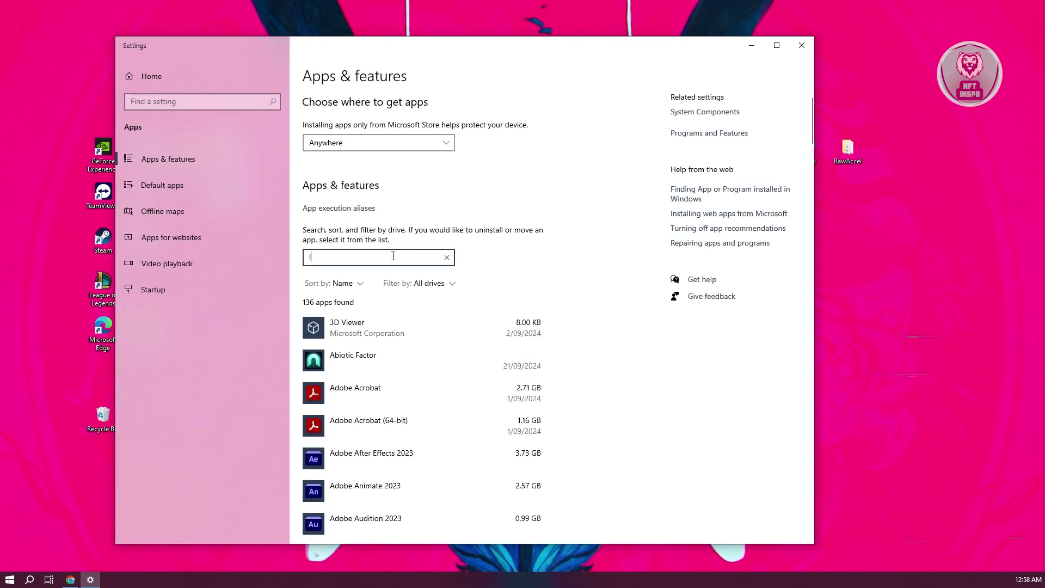
text(logi)
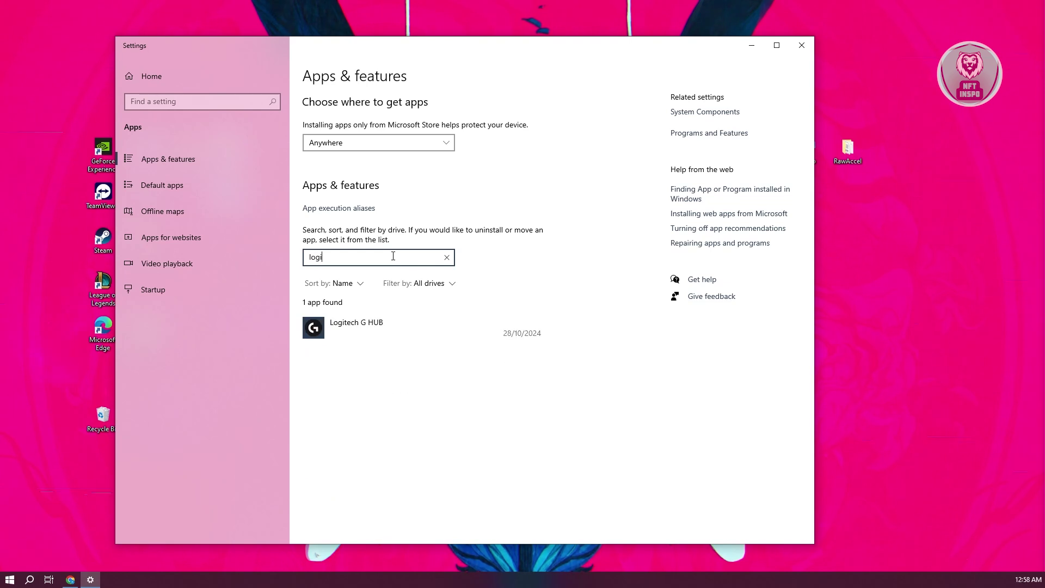
Start uninstalling Logitech G HUB from Apps & features, then minimize Settings
click(384, 331)
click(520, 375)
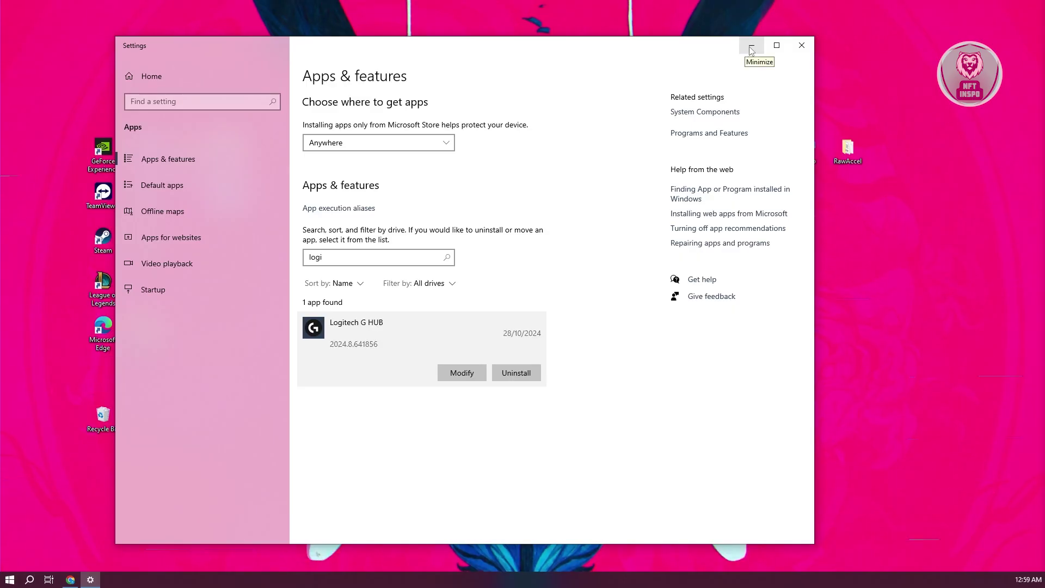
click(751, 47)
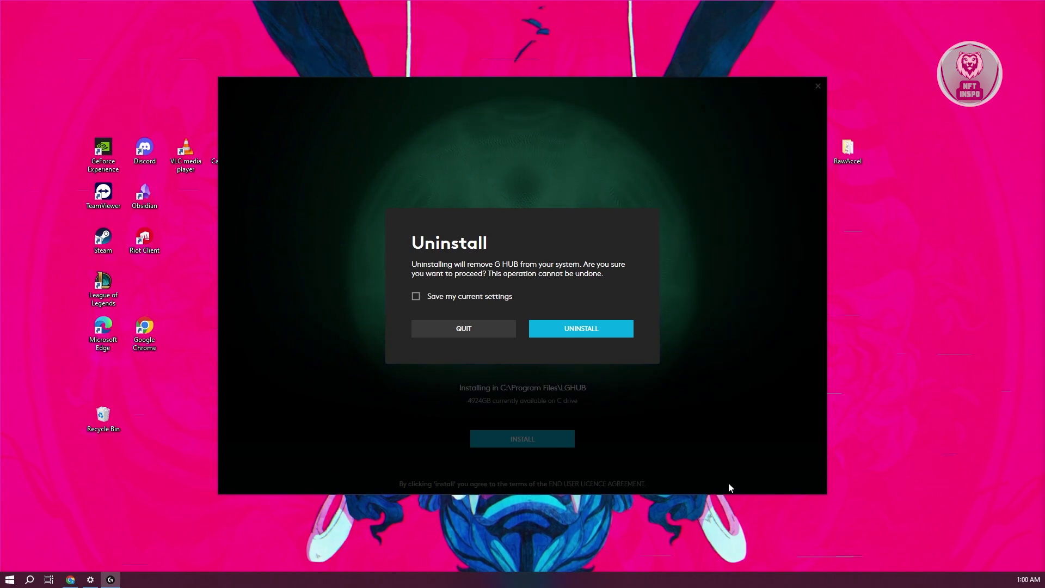
Quit the G HUB uninstaller with 'Save my current settings' left unchecked
click(507, 331)
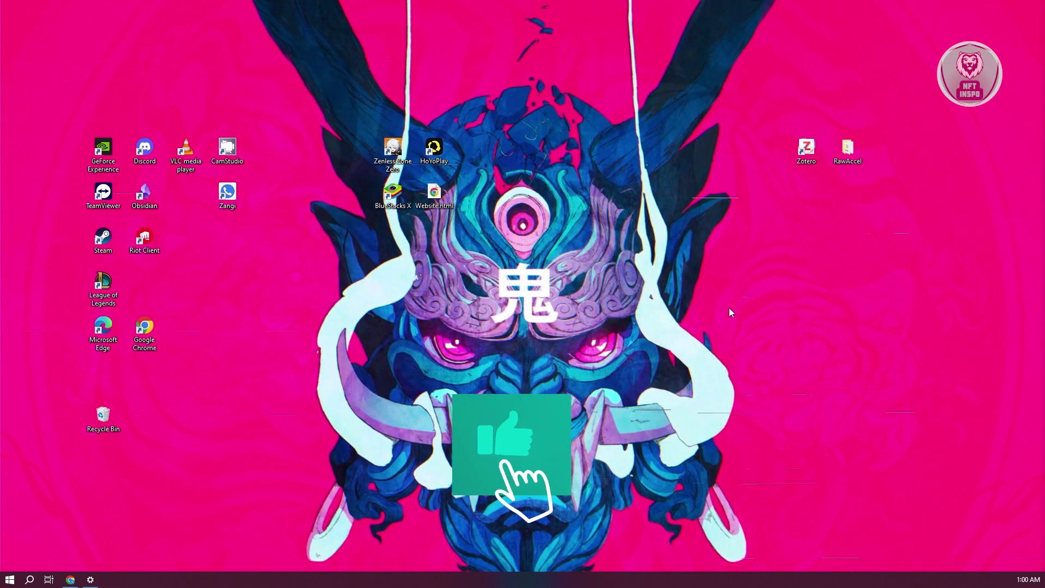